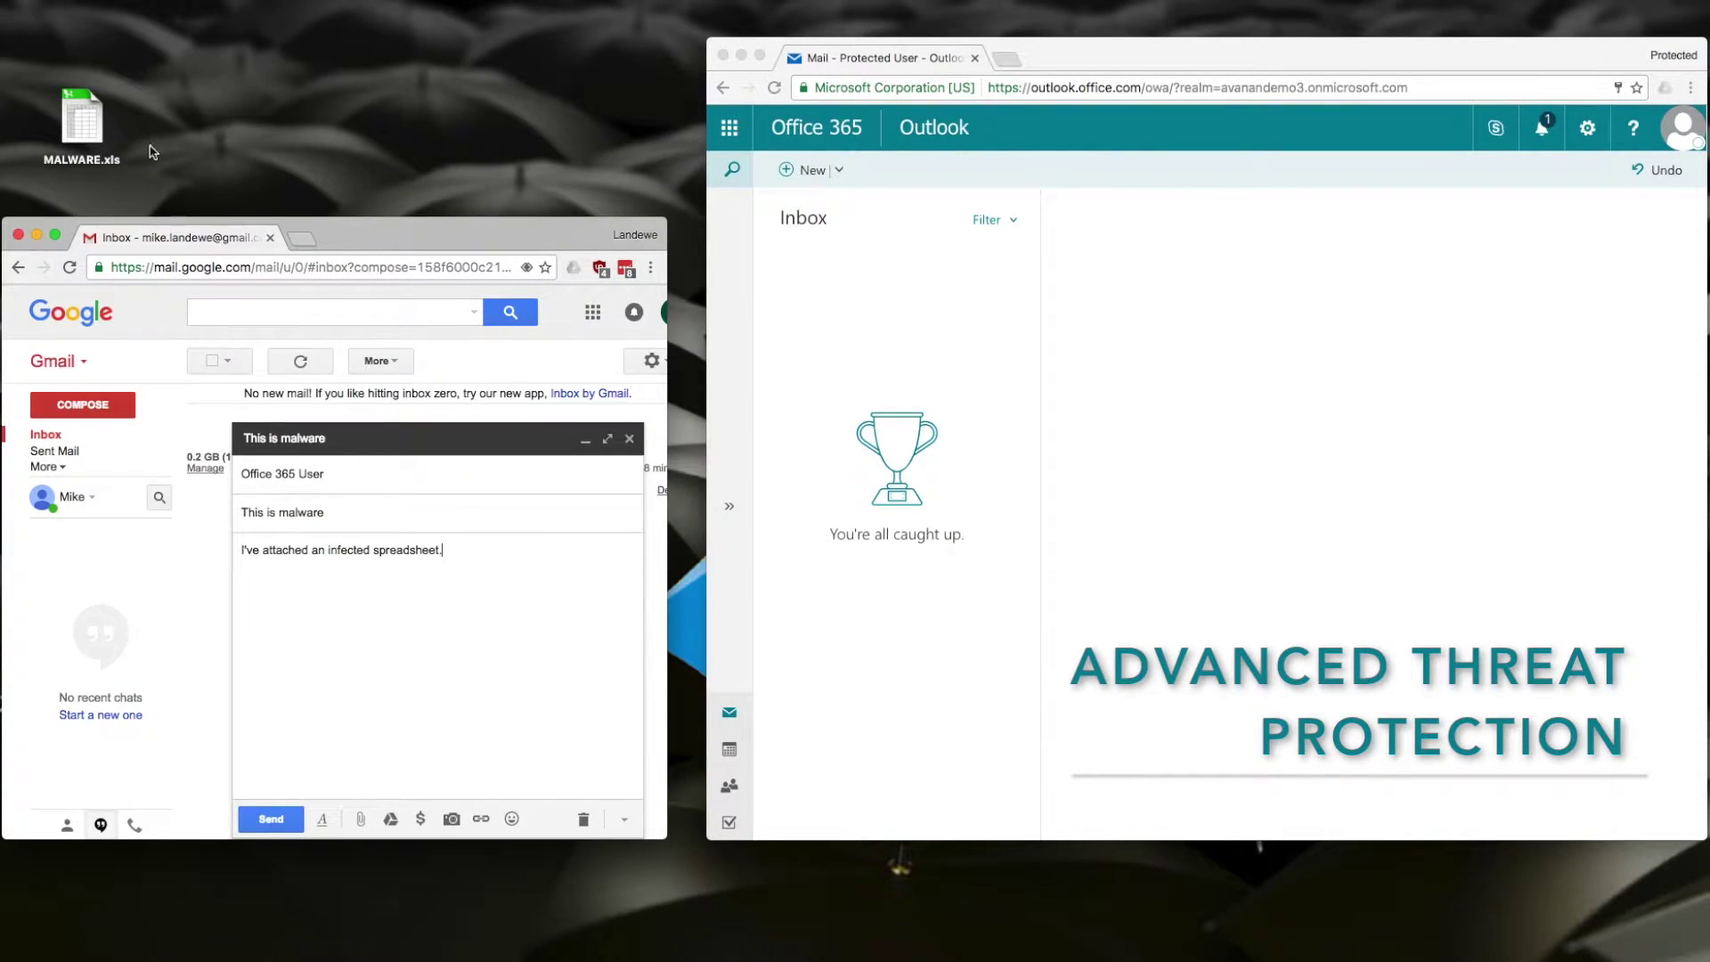
Step: Select the MALWARE.xls file on the desktop for the 'This is malware' draft
left_click(86, 122)
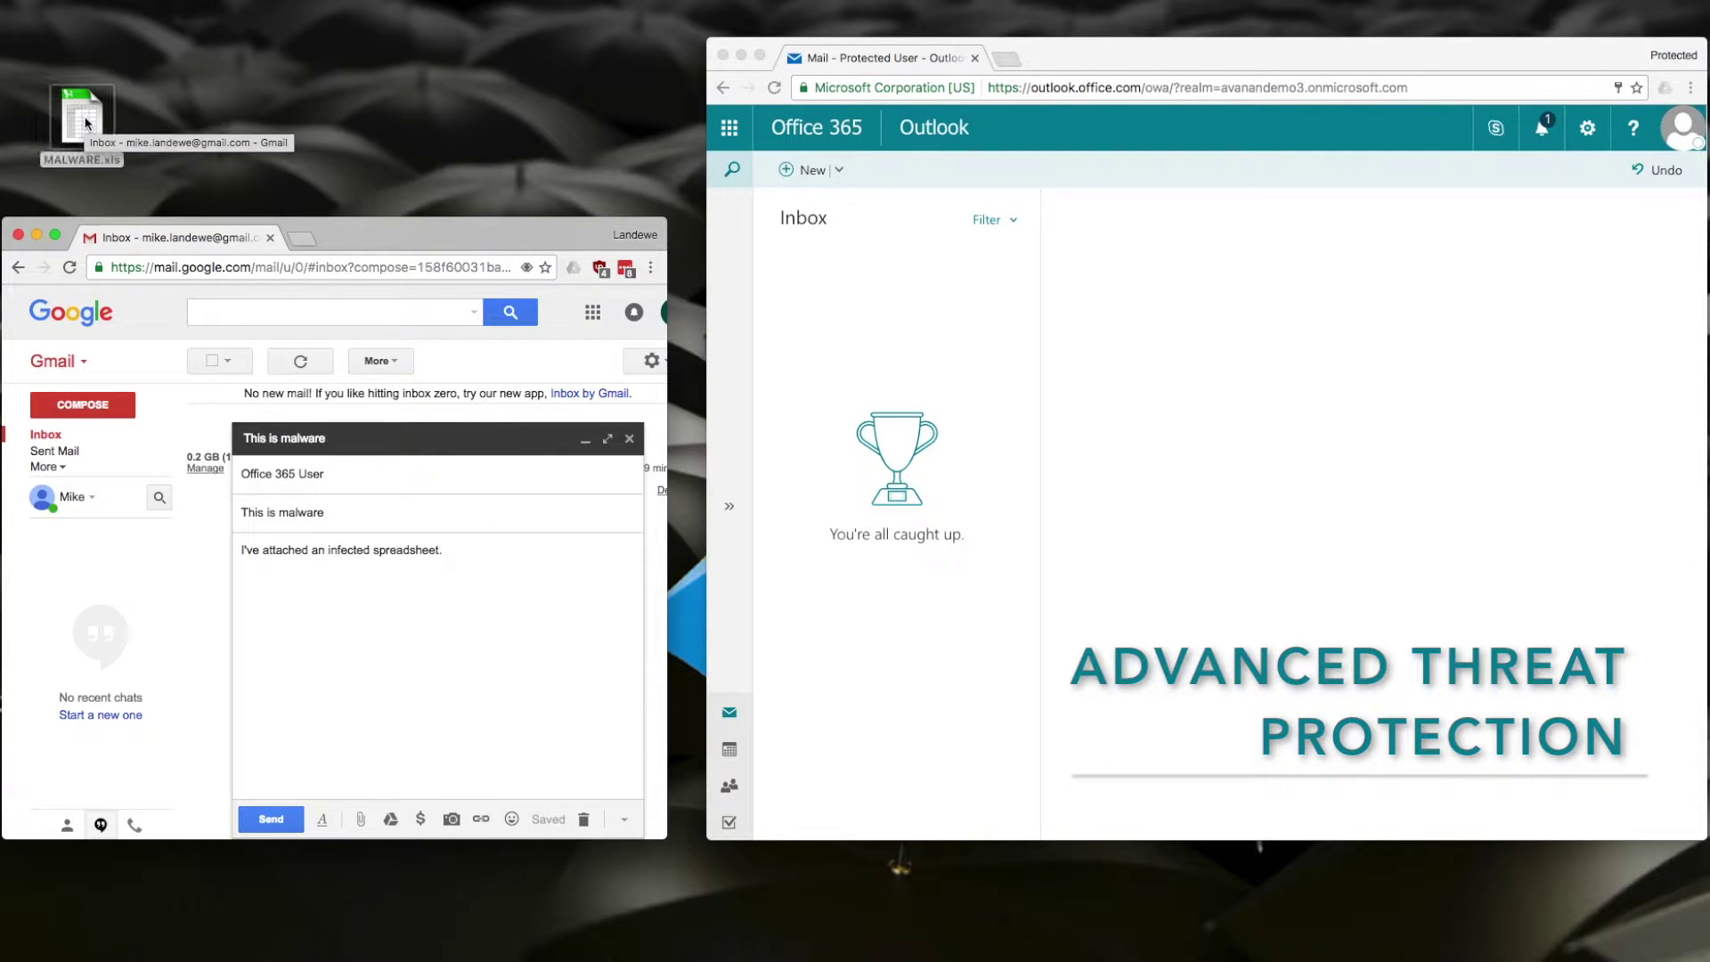
Step: Send 'This is malware' with MALWARE.xls attached and open it in the Outlook inbox
left_click_drag(86, 121, 381, 627)
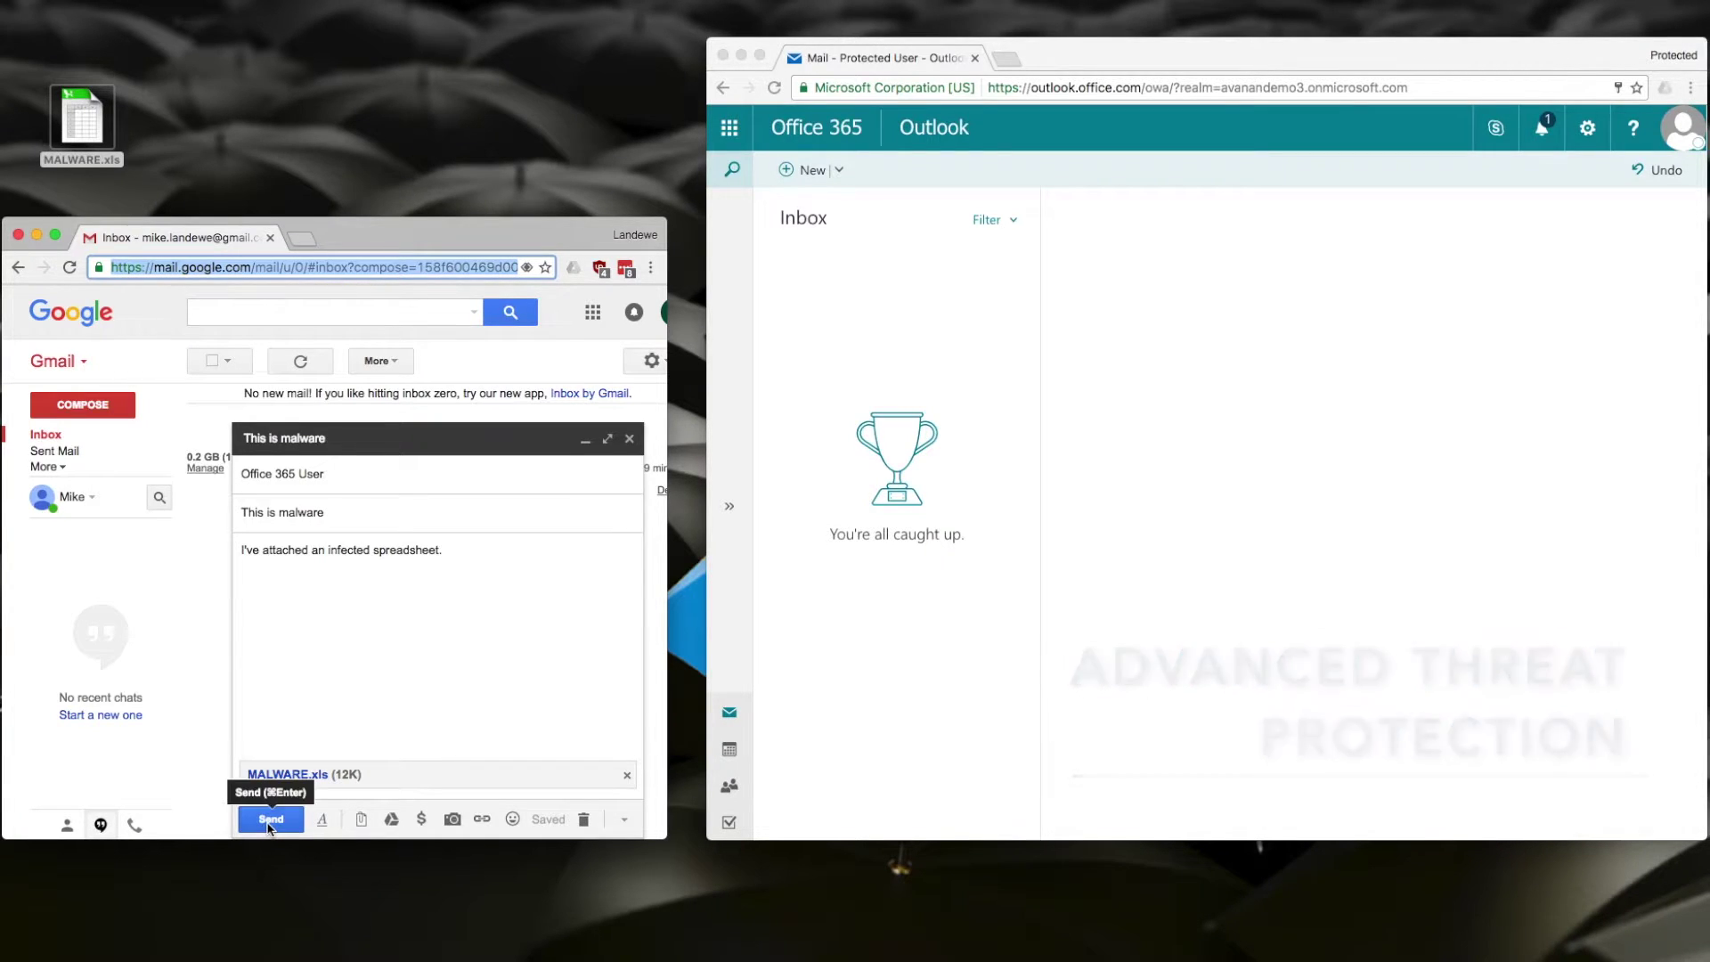
left_click(269, 821)
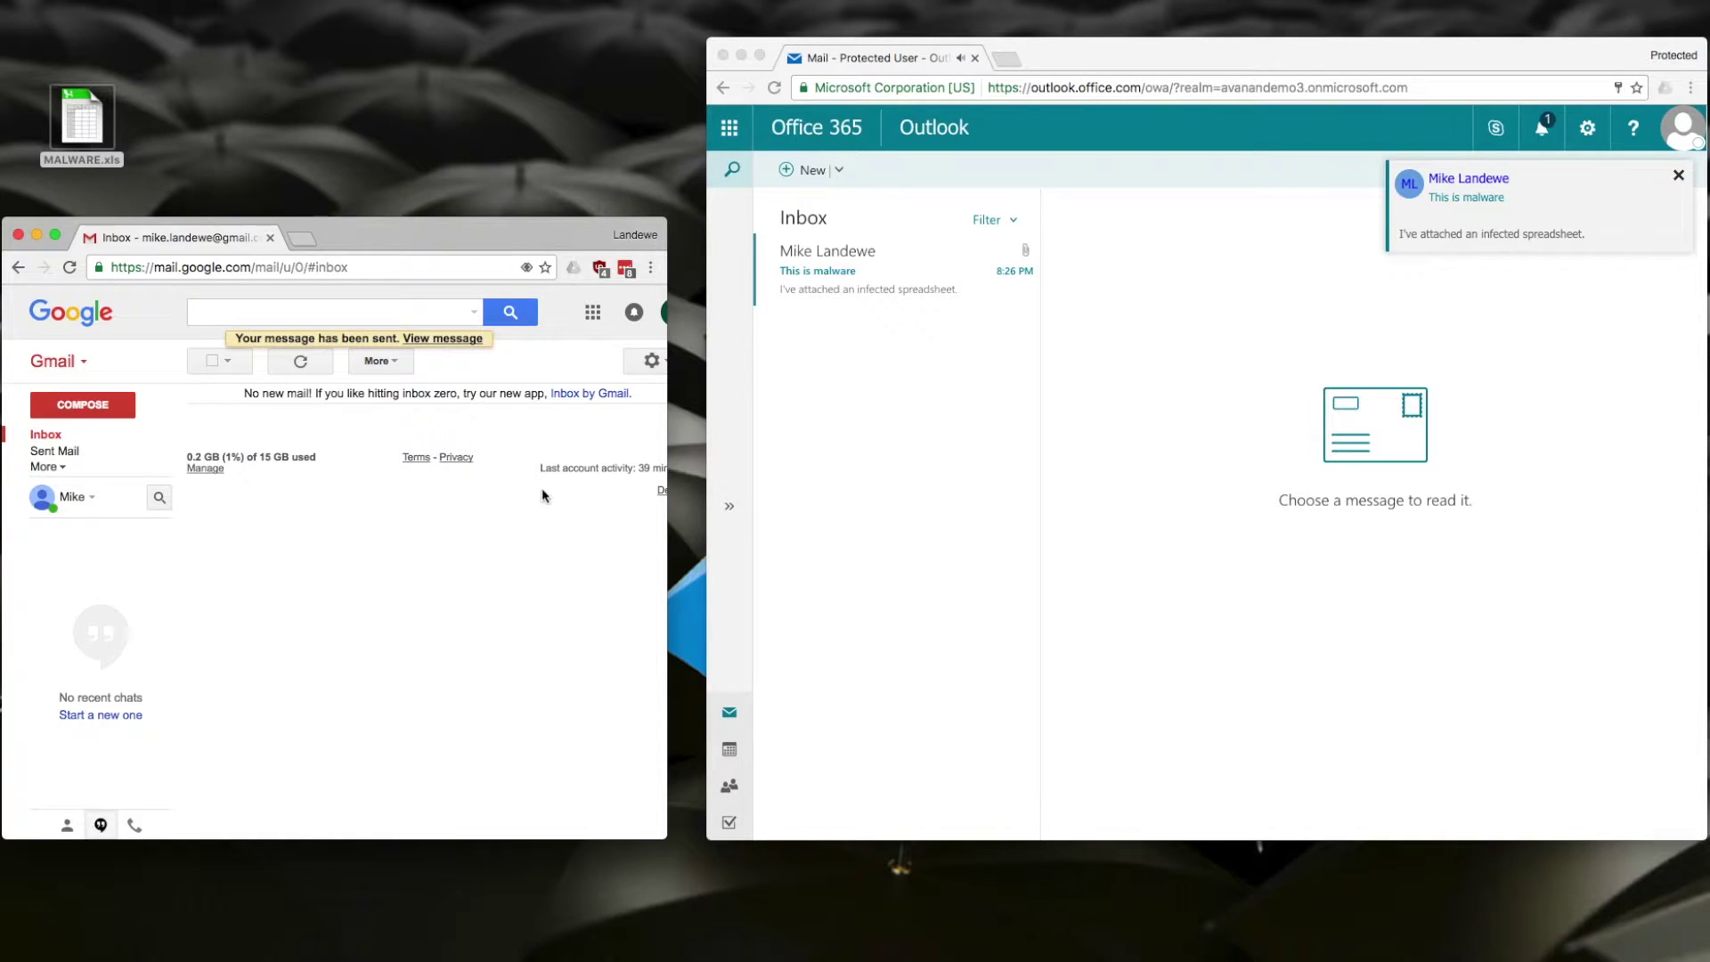
left_click(896, 265)
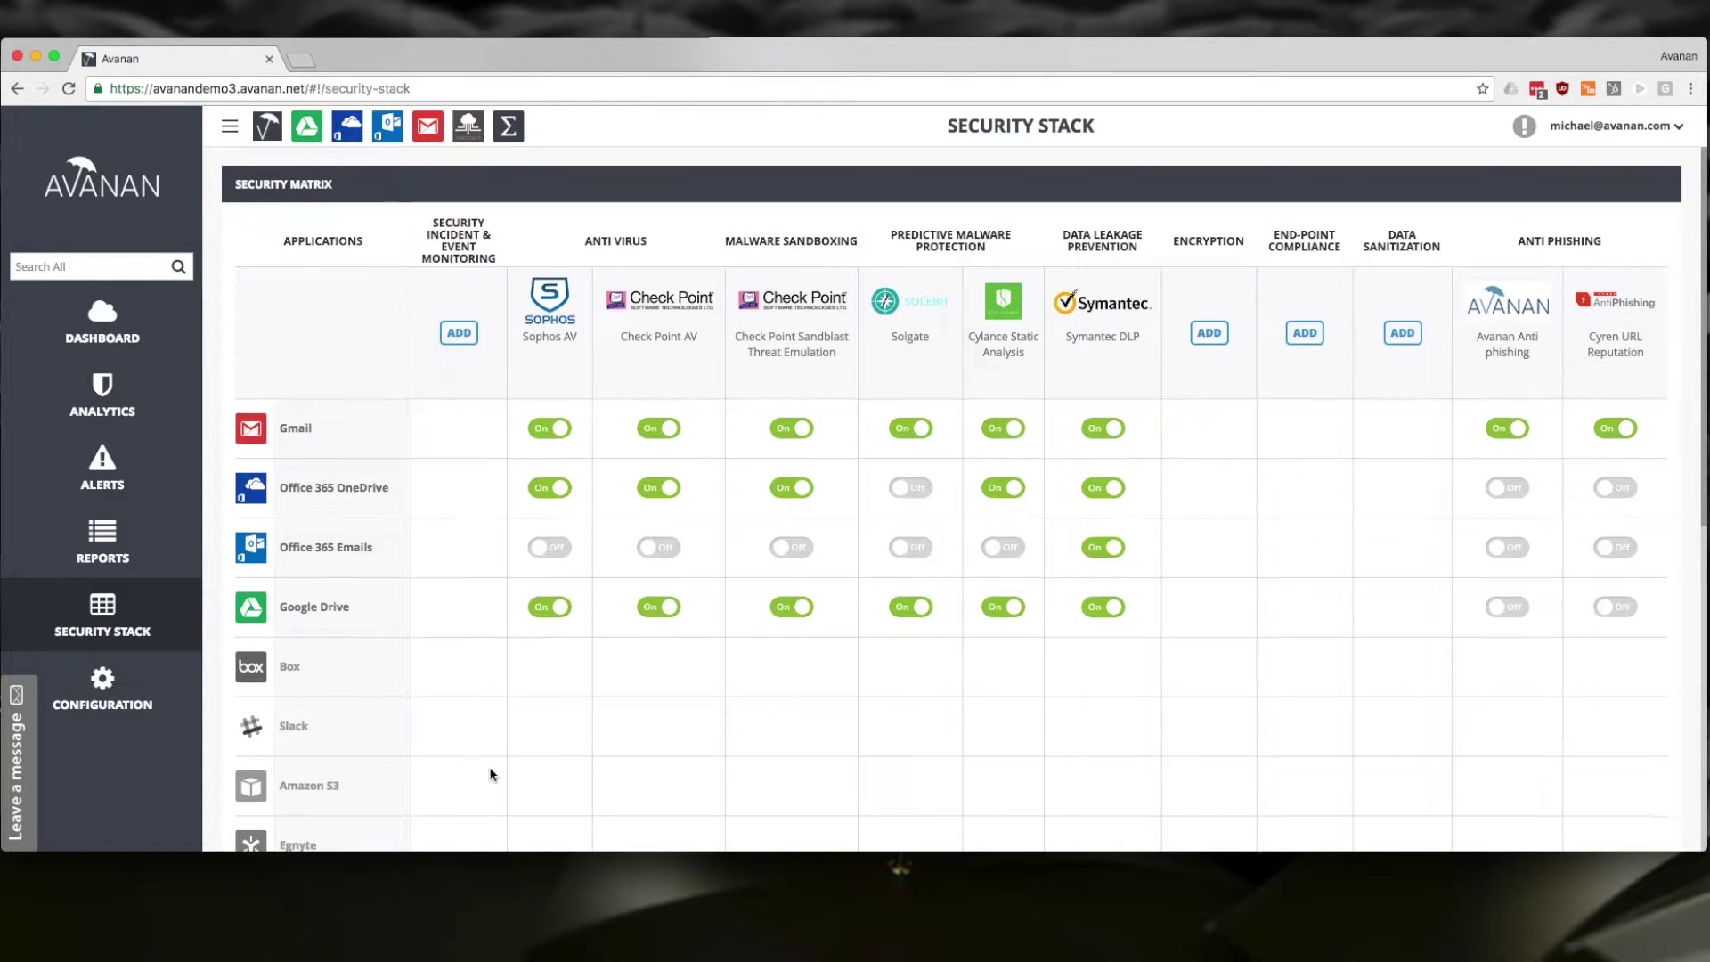
scroll(492, 773, "down", 3)
scroll(492, 773, "down", 3)
scroll(492, 773, "down", 3)
scroll(491, 774, "down", 2)
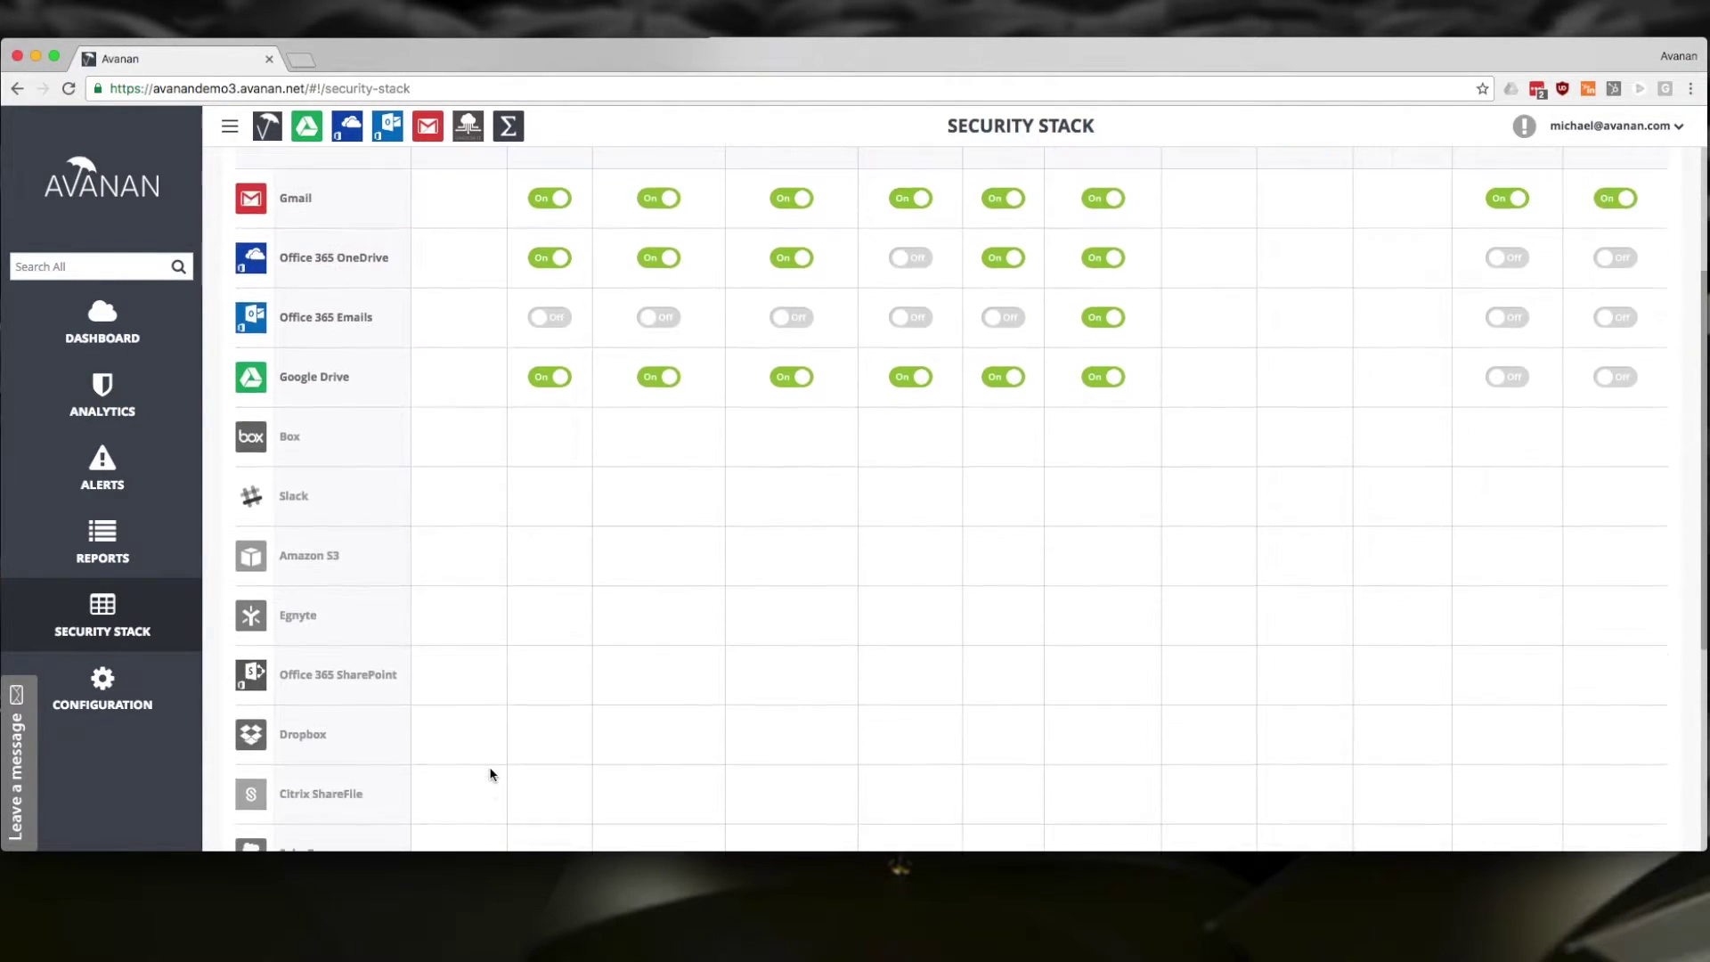
scroll(491, 774, "down", 2)
scroll(491, 774, "down", 2)
scroll(492, 774, "down", 2)
scroll(492, 774, "down", 2)
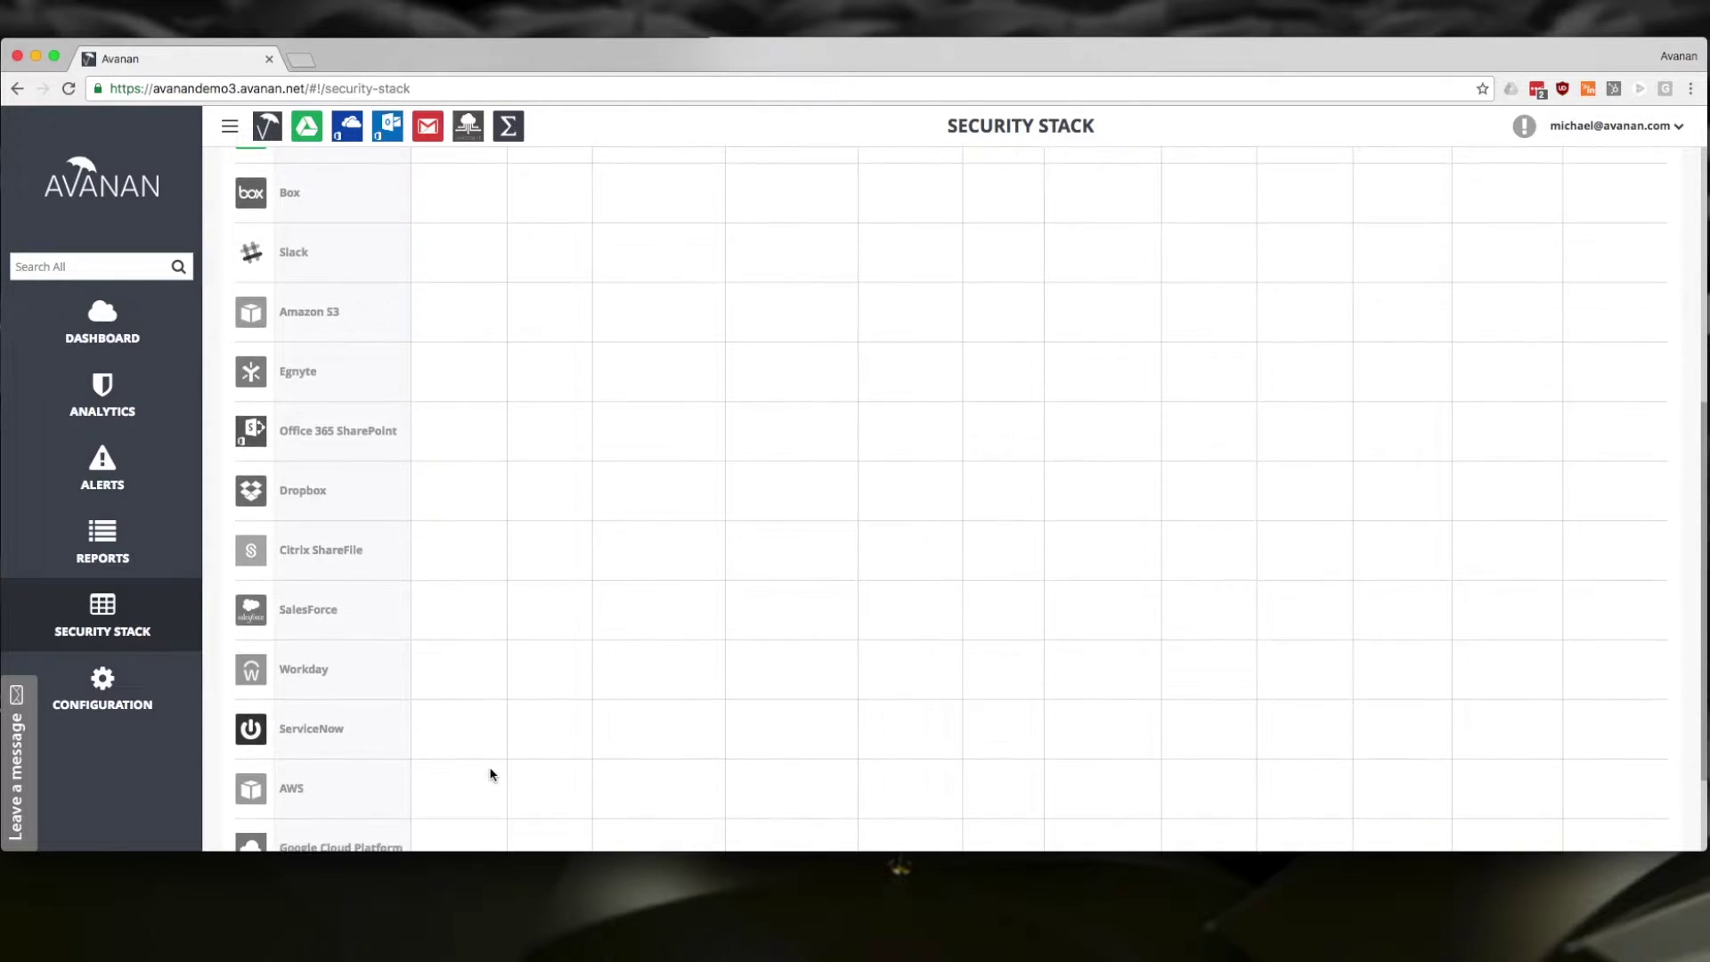
scroll(492, 773, "down", 1)
scroll(492, 774, "down", 1)
scroll(491, 774, "up", 3)
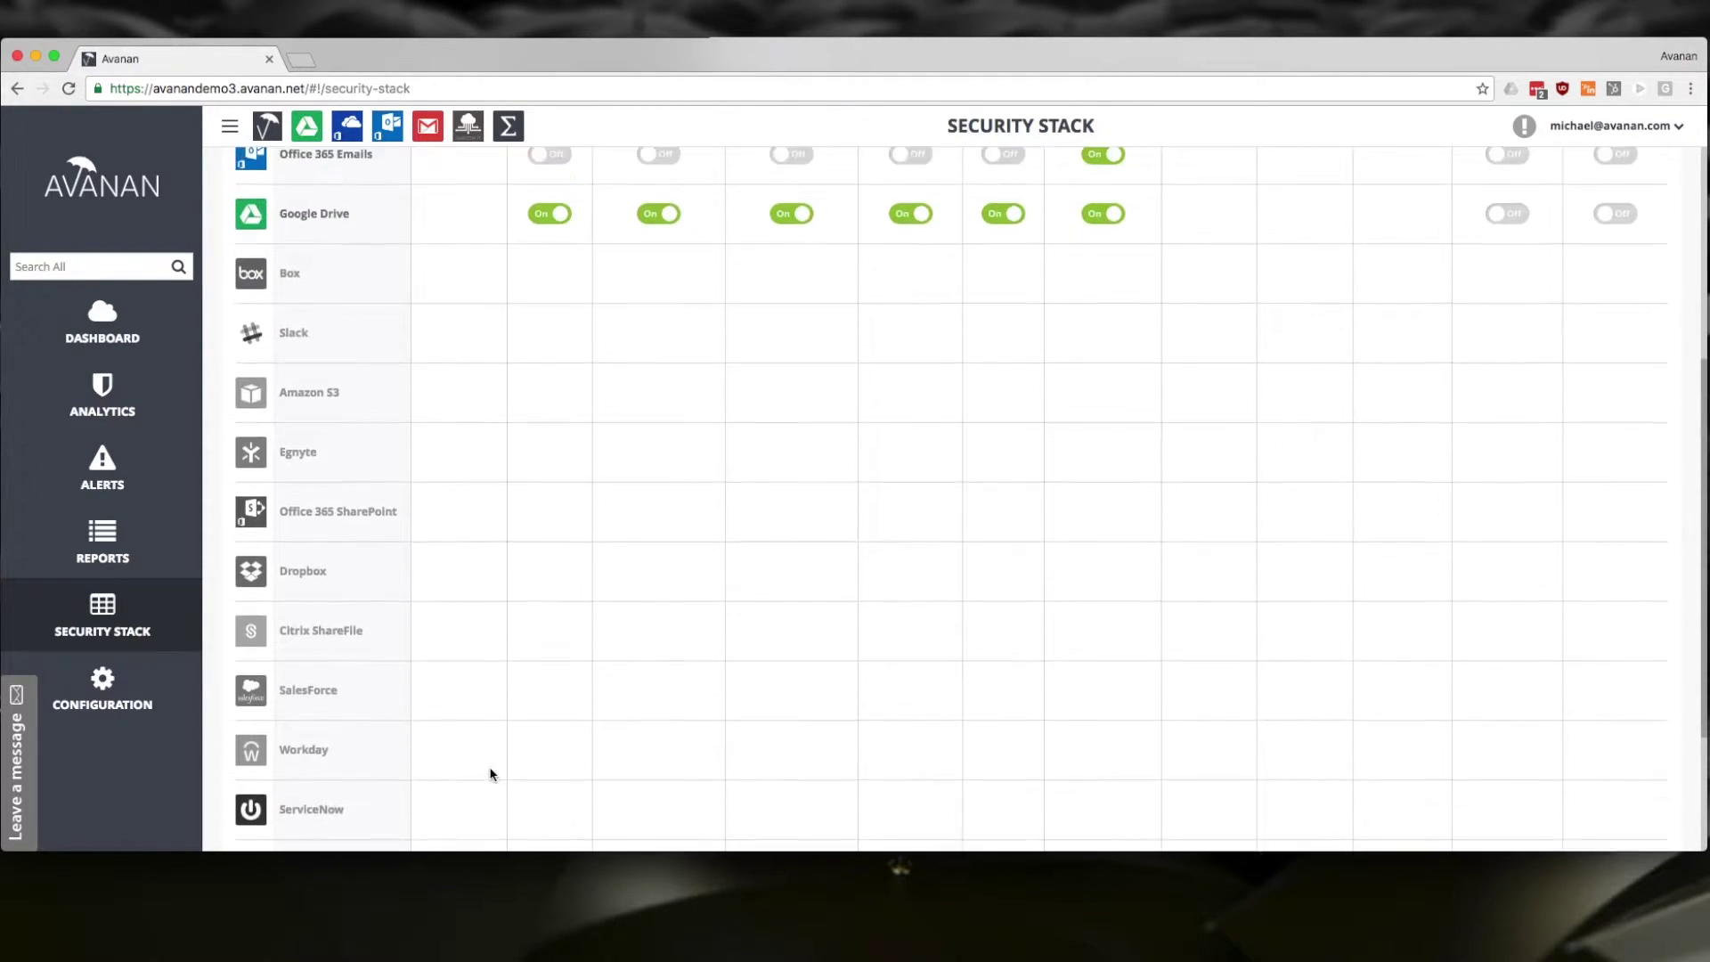
scroll(491, 774, "up", 2)
scroll(492, 774, "up", 3)
scroll(491, 773, "up", 2)
scroll(492, 774, "up", 2)
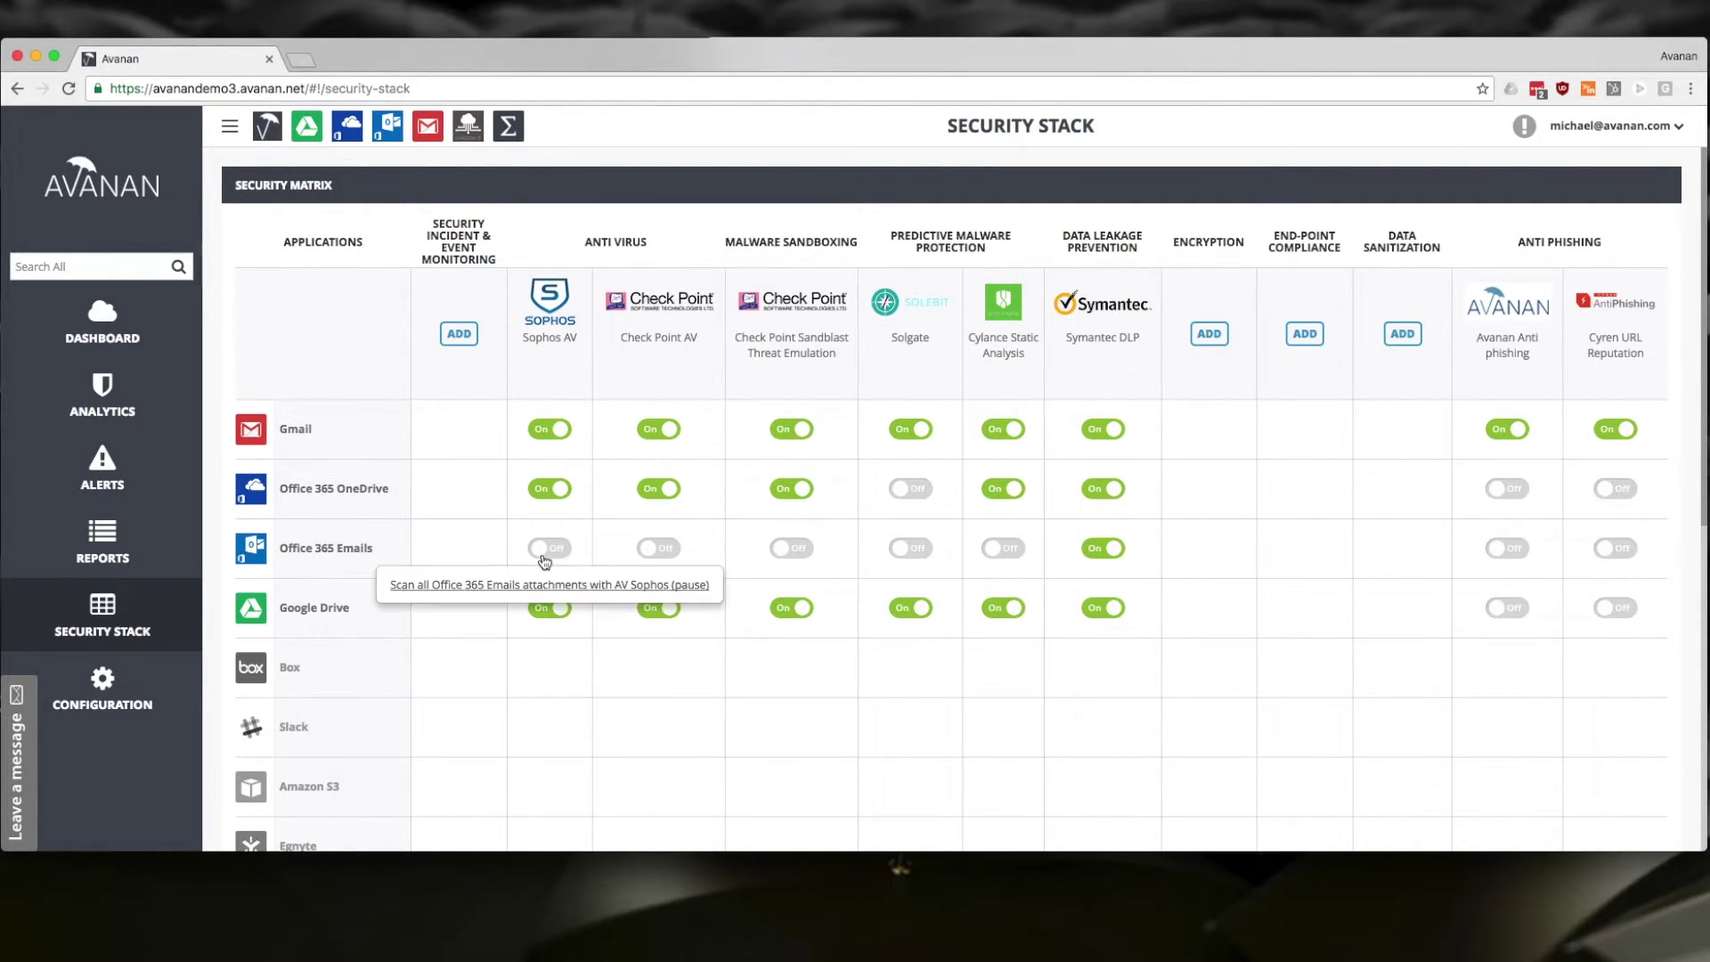
Step: Switch on Sophos and Check Point antivirus for Office 365 Emails
left_click(545, 551)
left_click(659, 548)
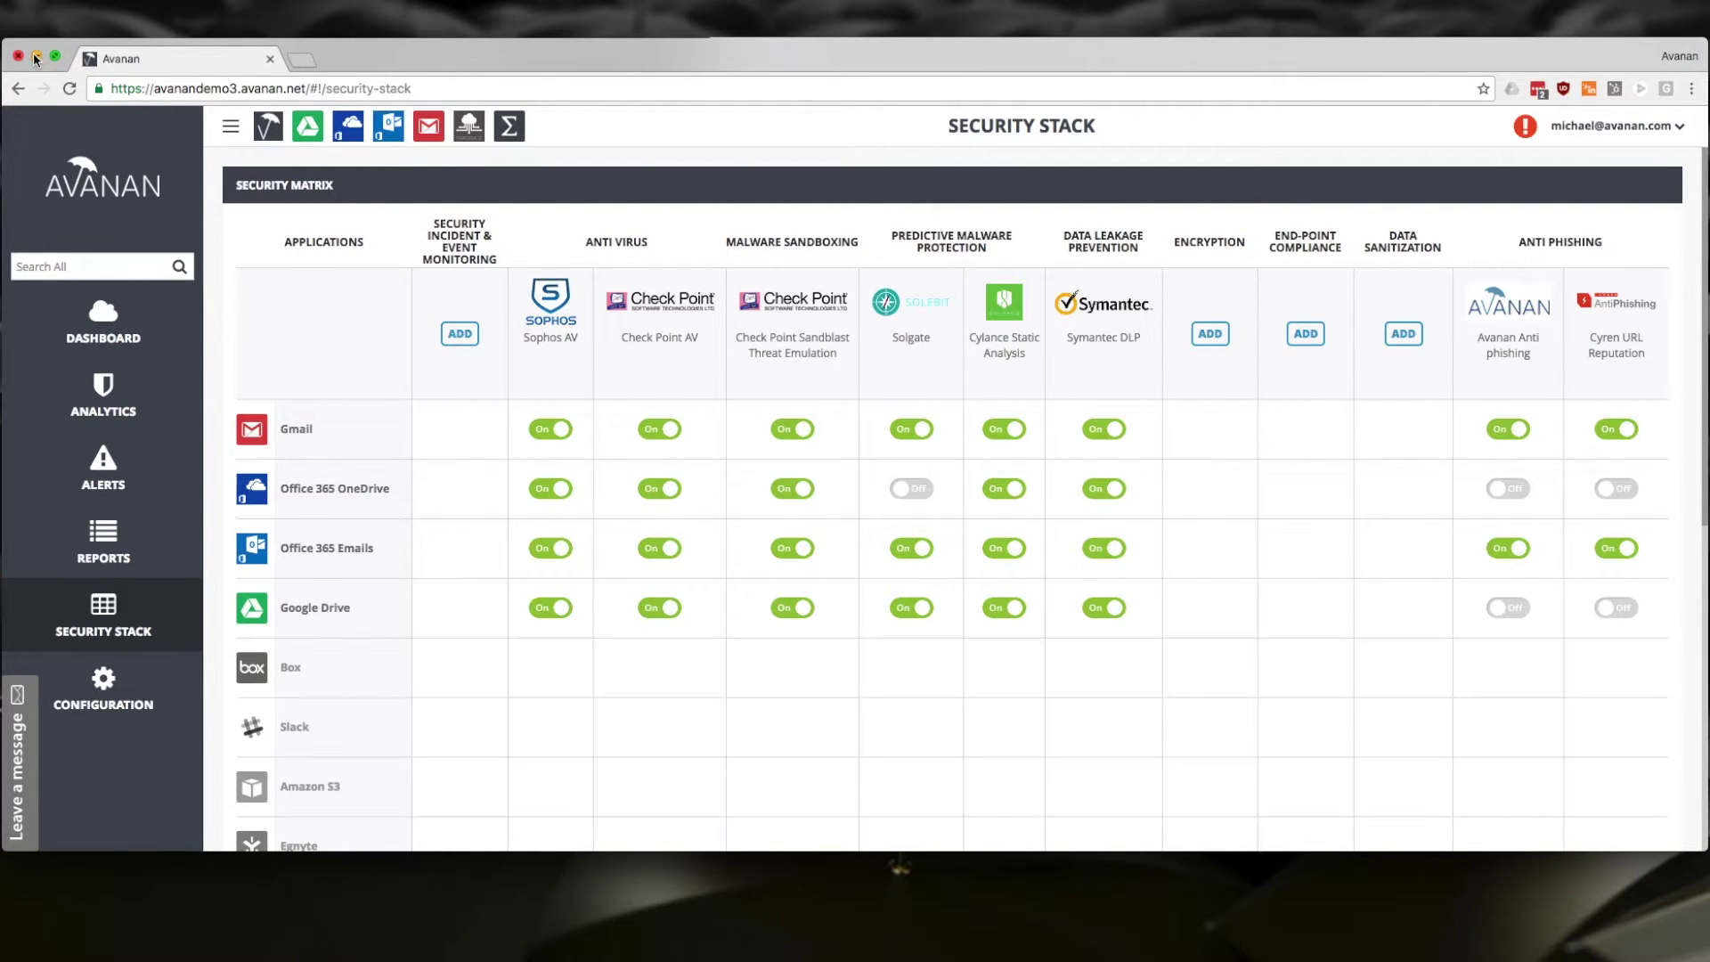
Step: Close Avanan, then send 'This is the same malware' with MALWARE.xls attached
left_click(36, 58)
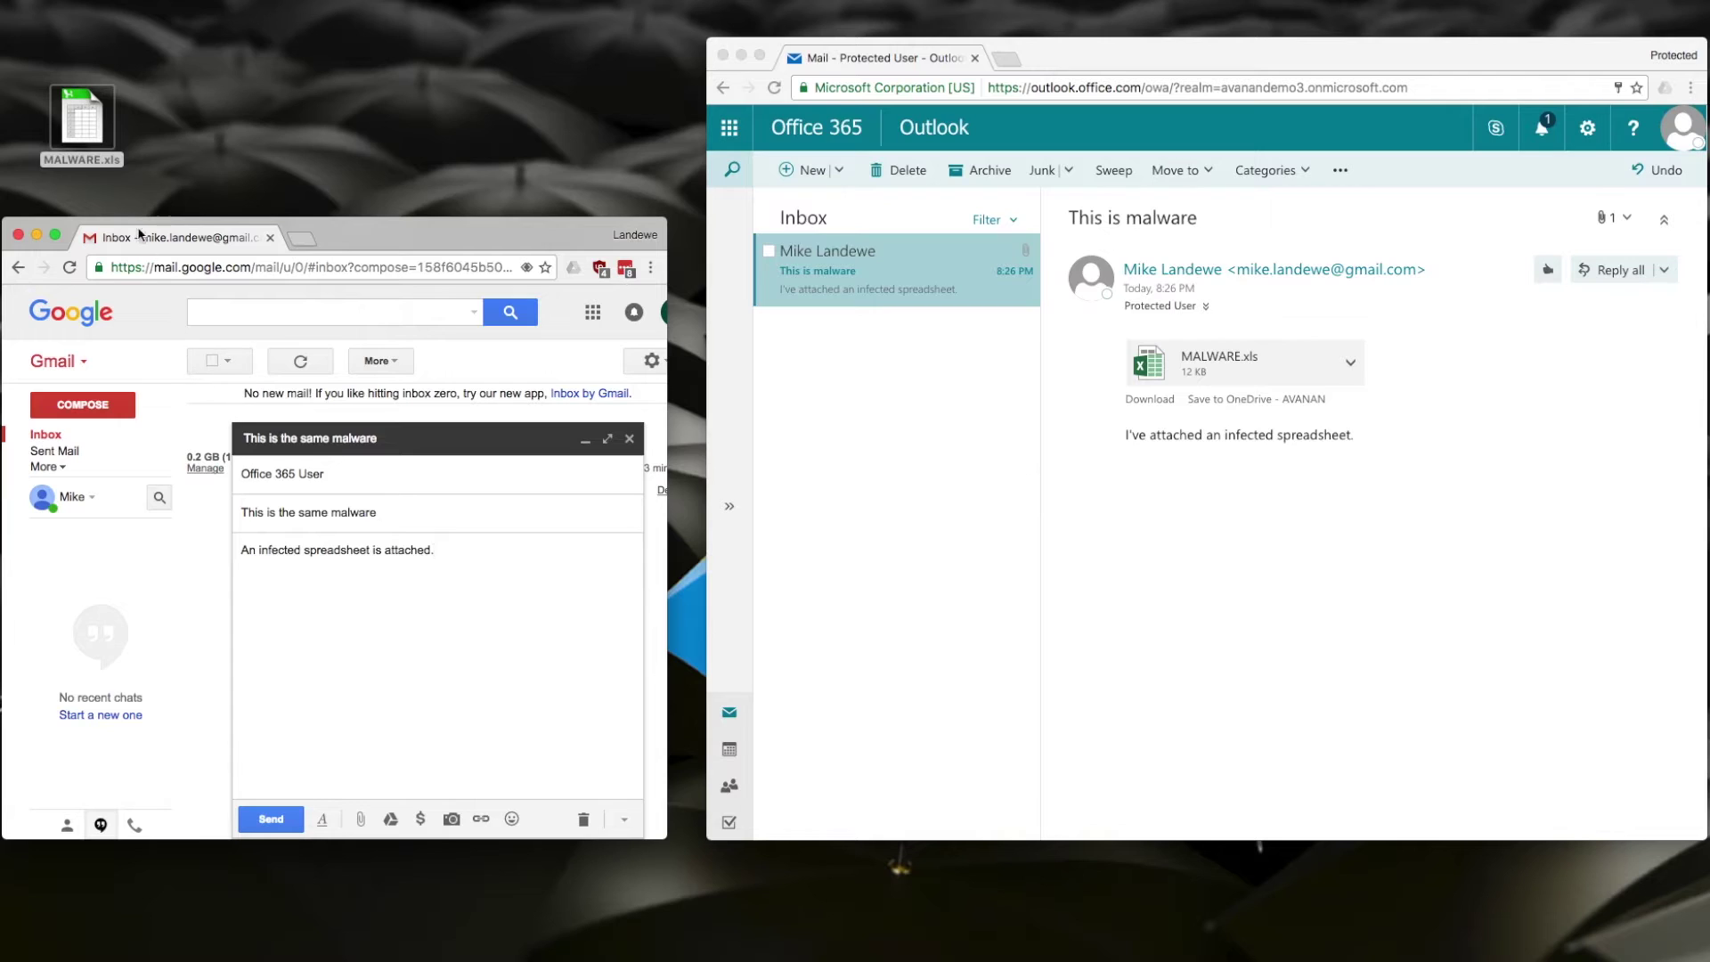
left_click_drag(78, 127, 388, 630)
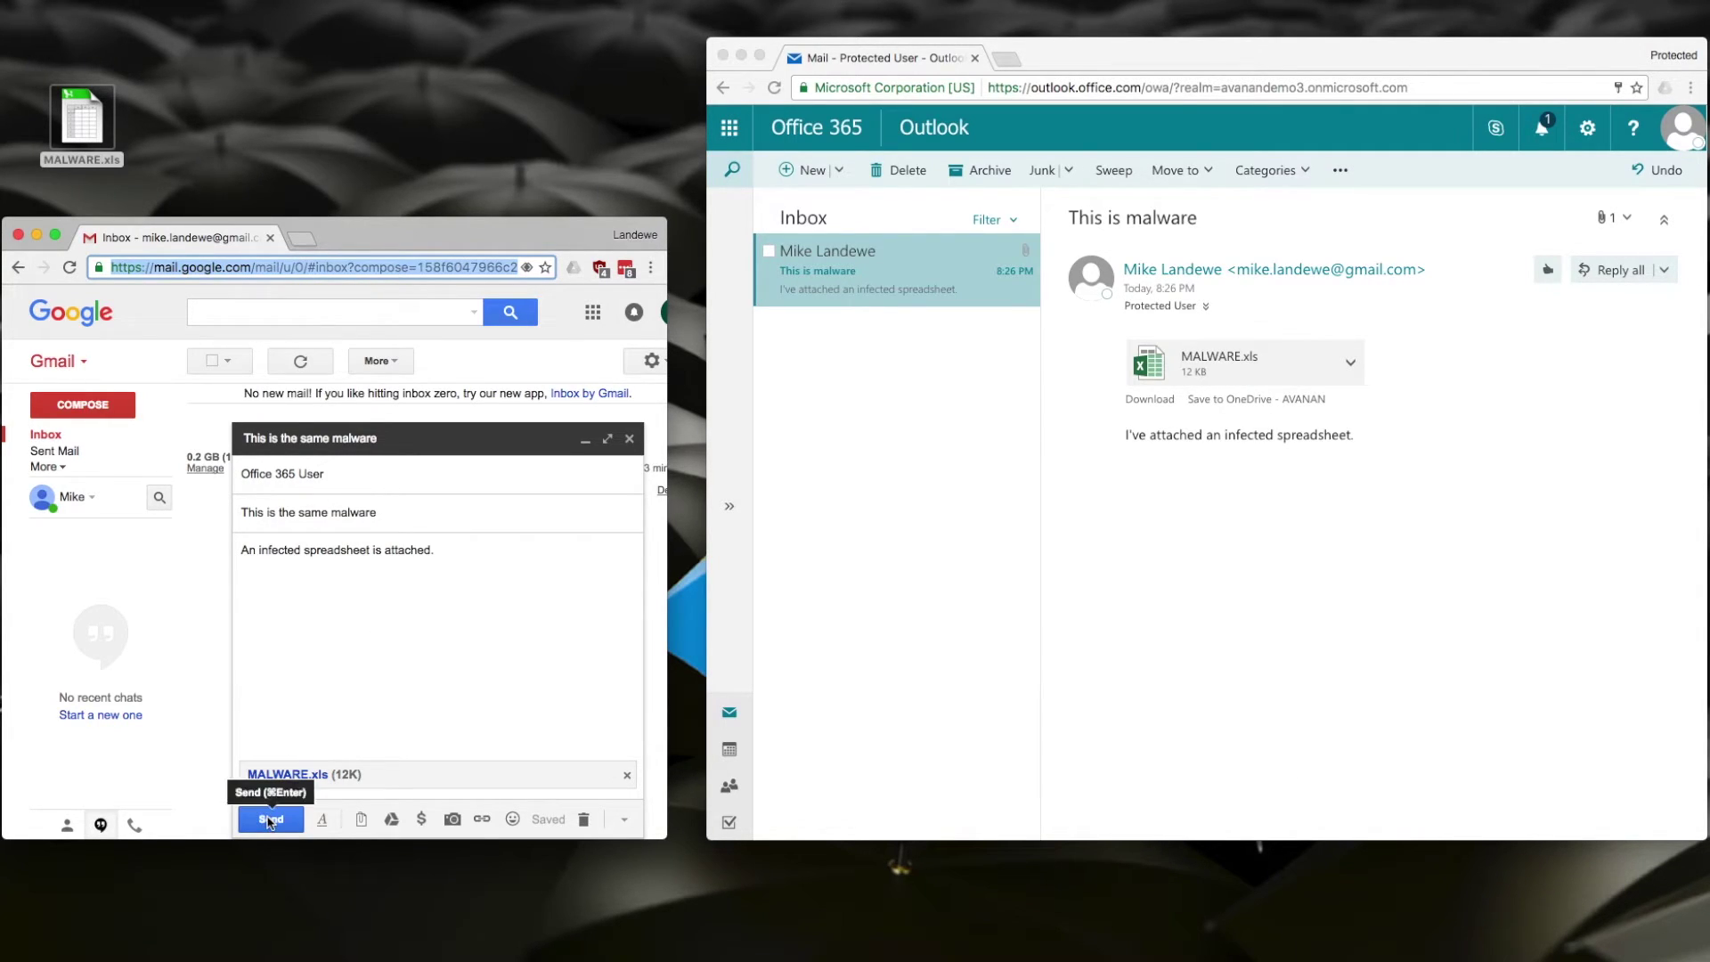
left_click(271, 819)
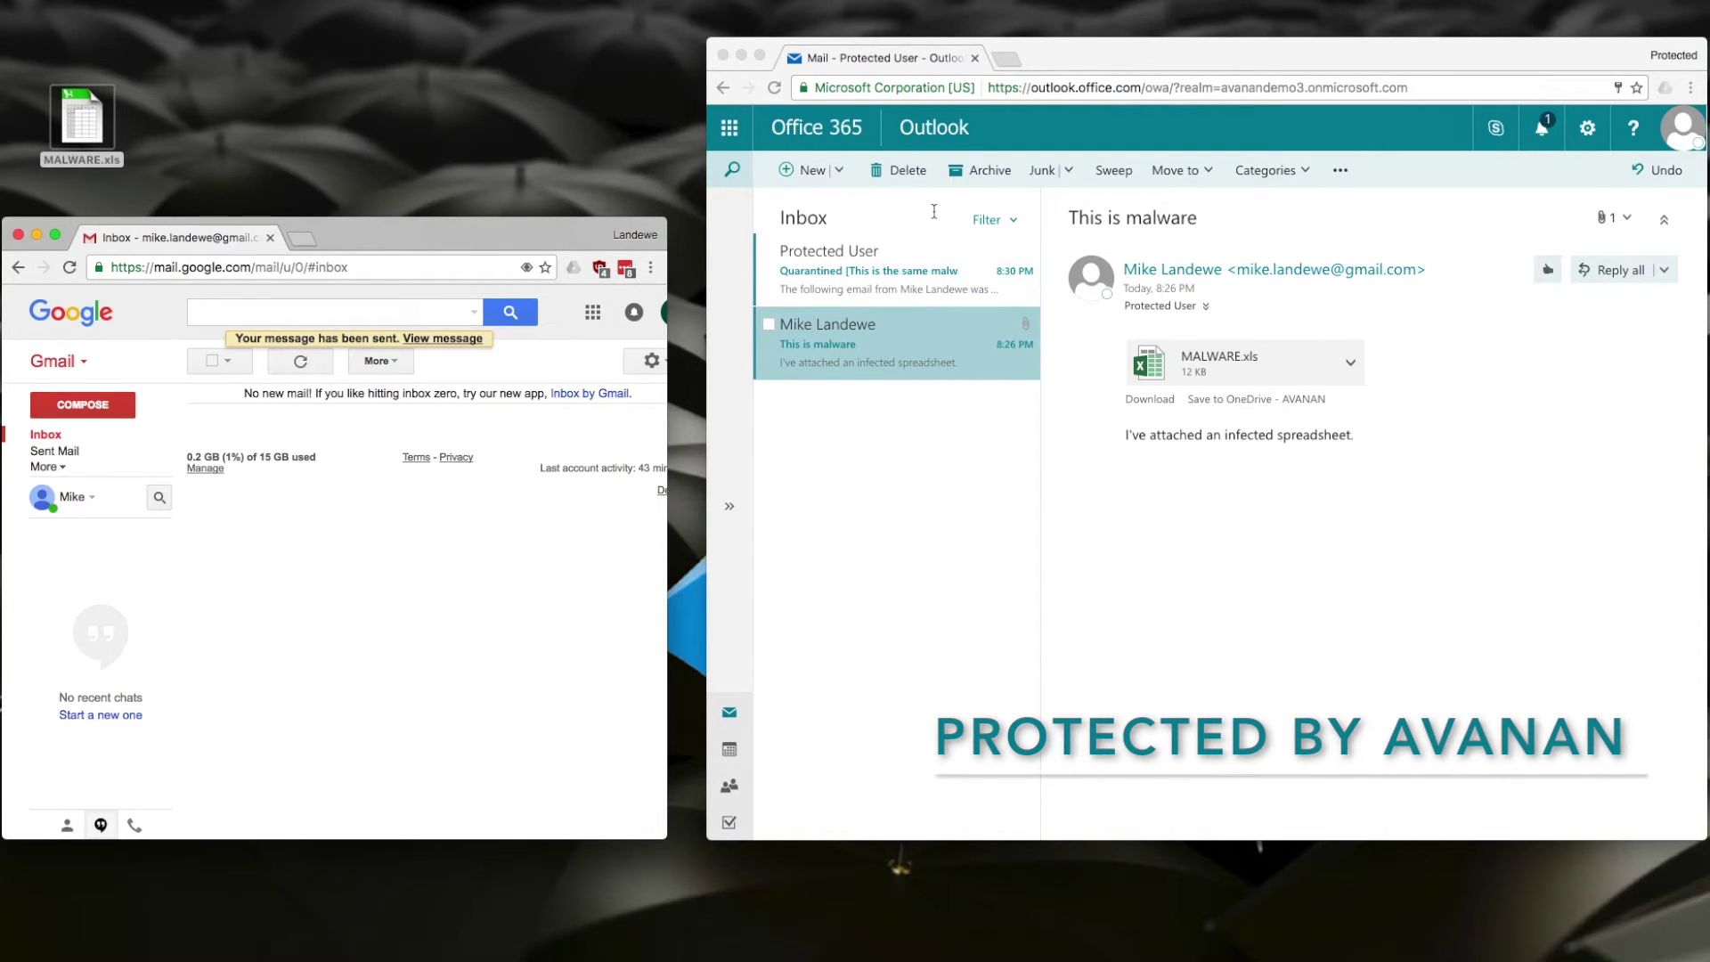
Step: Read the MALWARE.xls quarantine notice in Outlook, then open Avanan's Dashboard
left_click(894, 273)
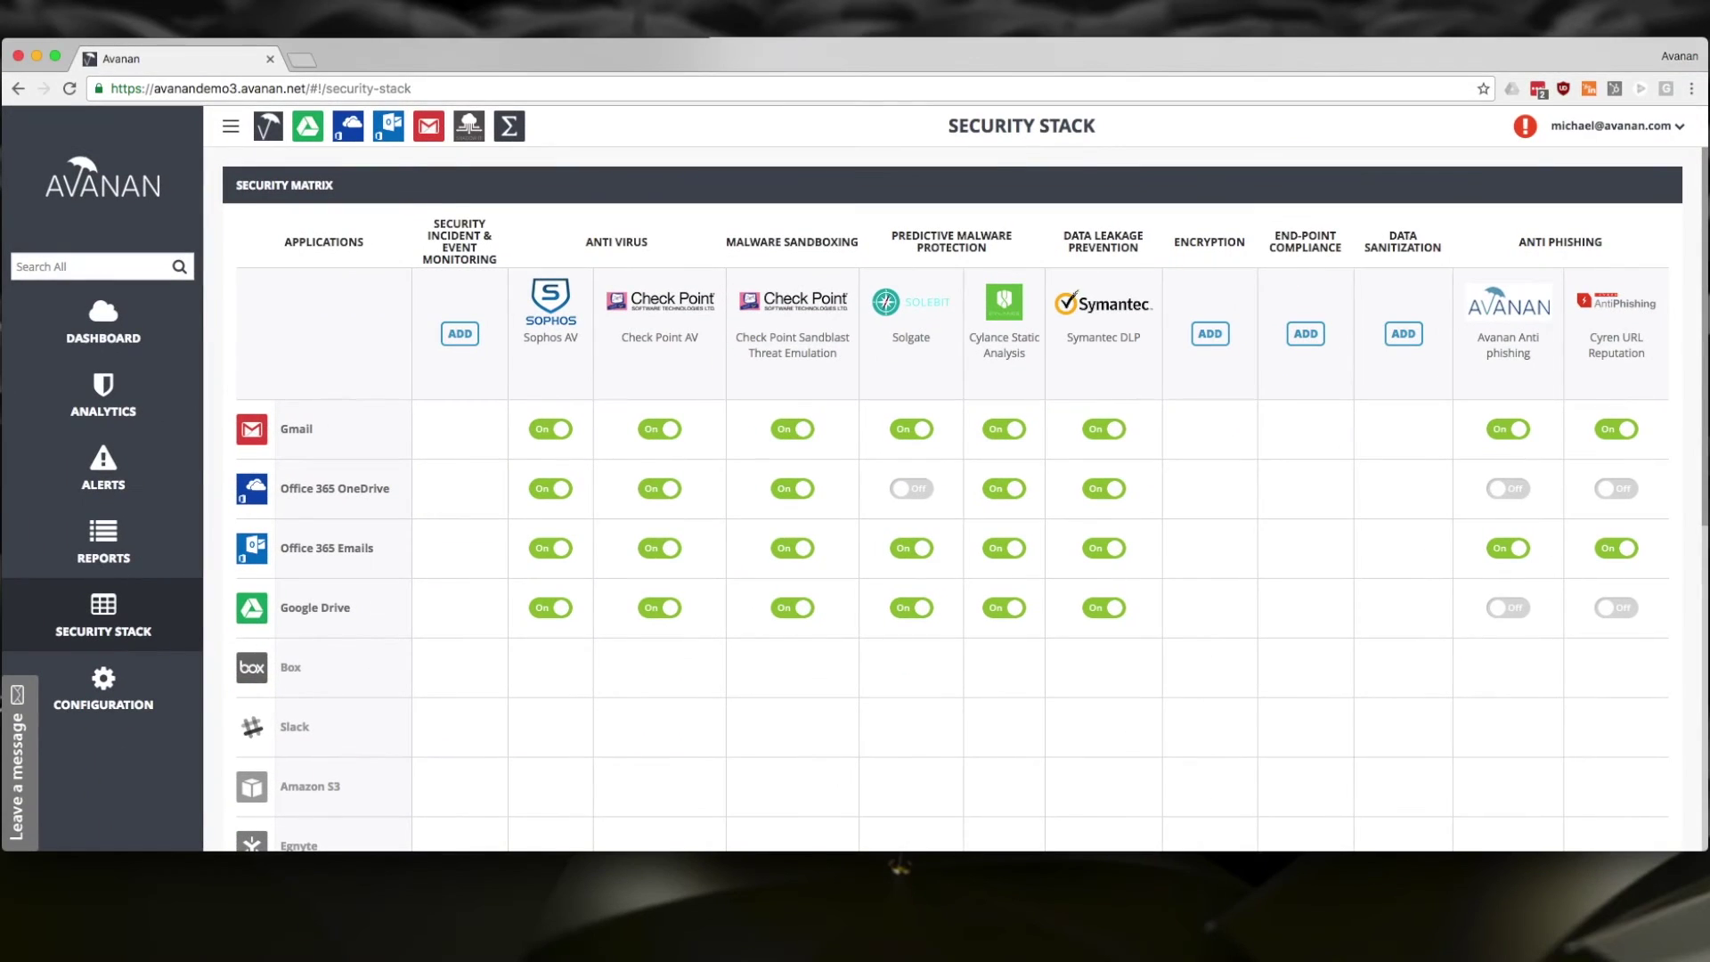
left_click(107, 320)
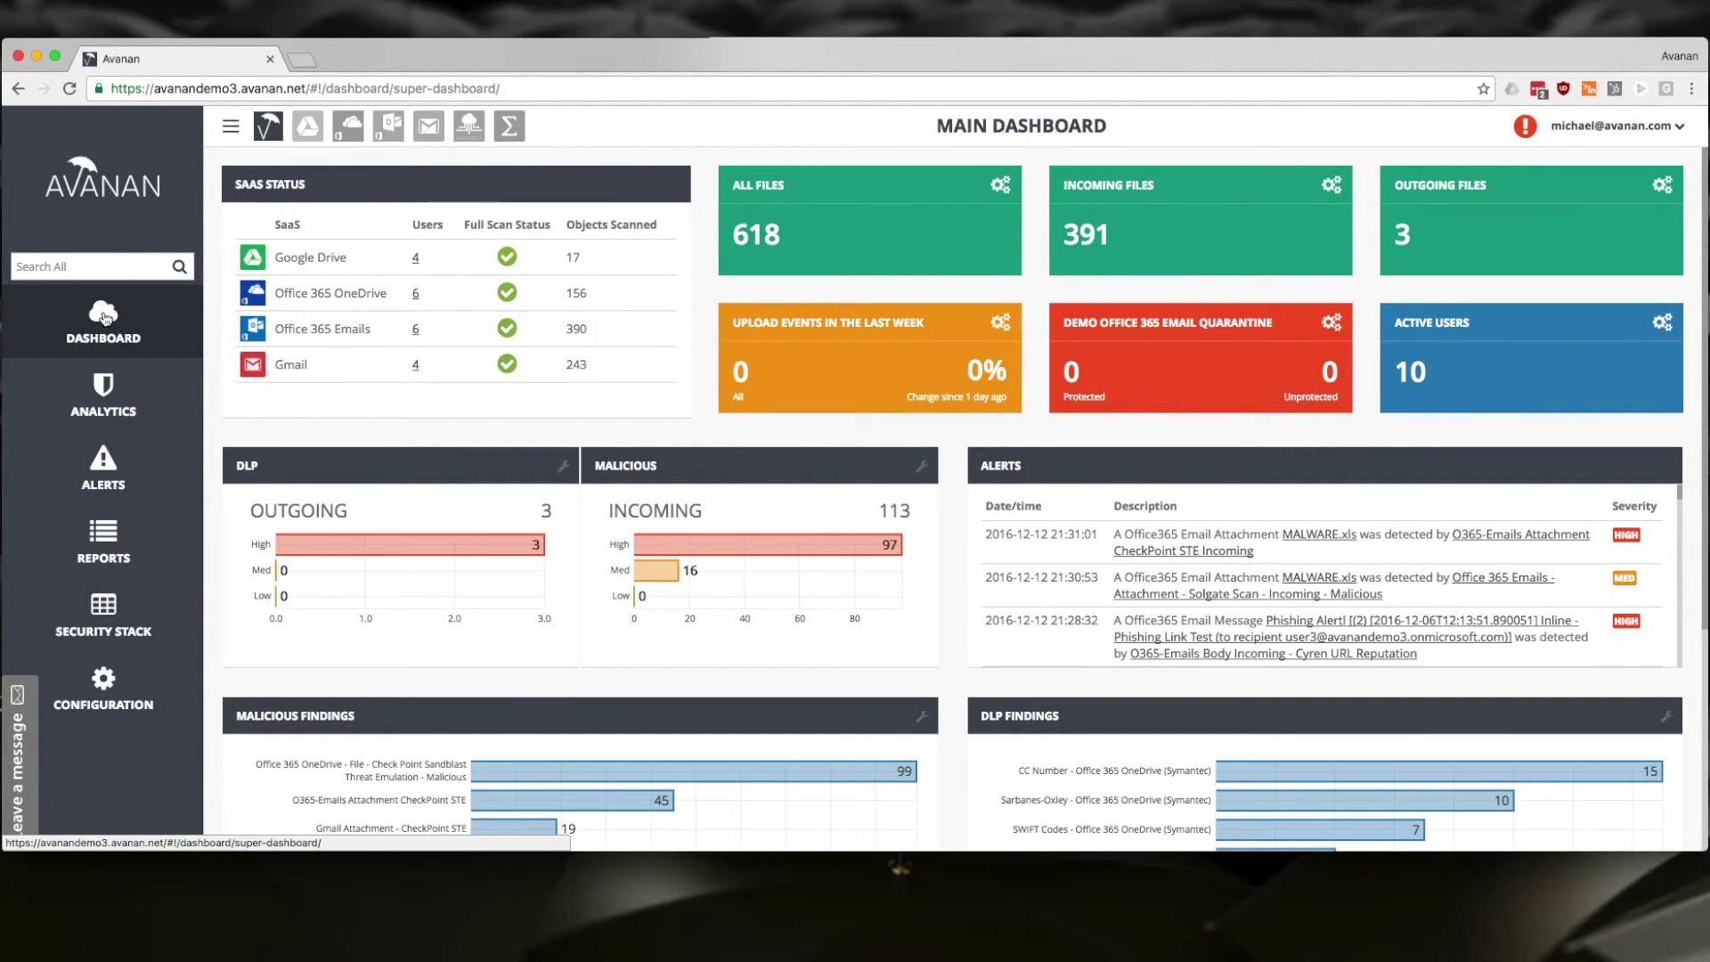
Step: Review the MALWARE.xls attachment profile, then close the Avanan window
left_click(1292, 538)
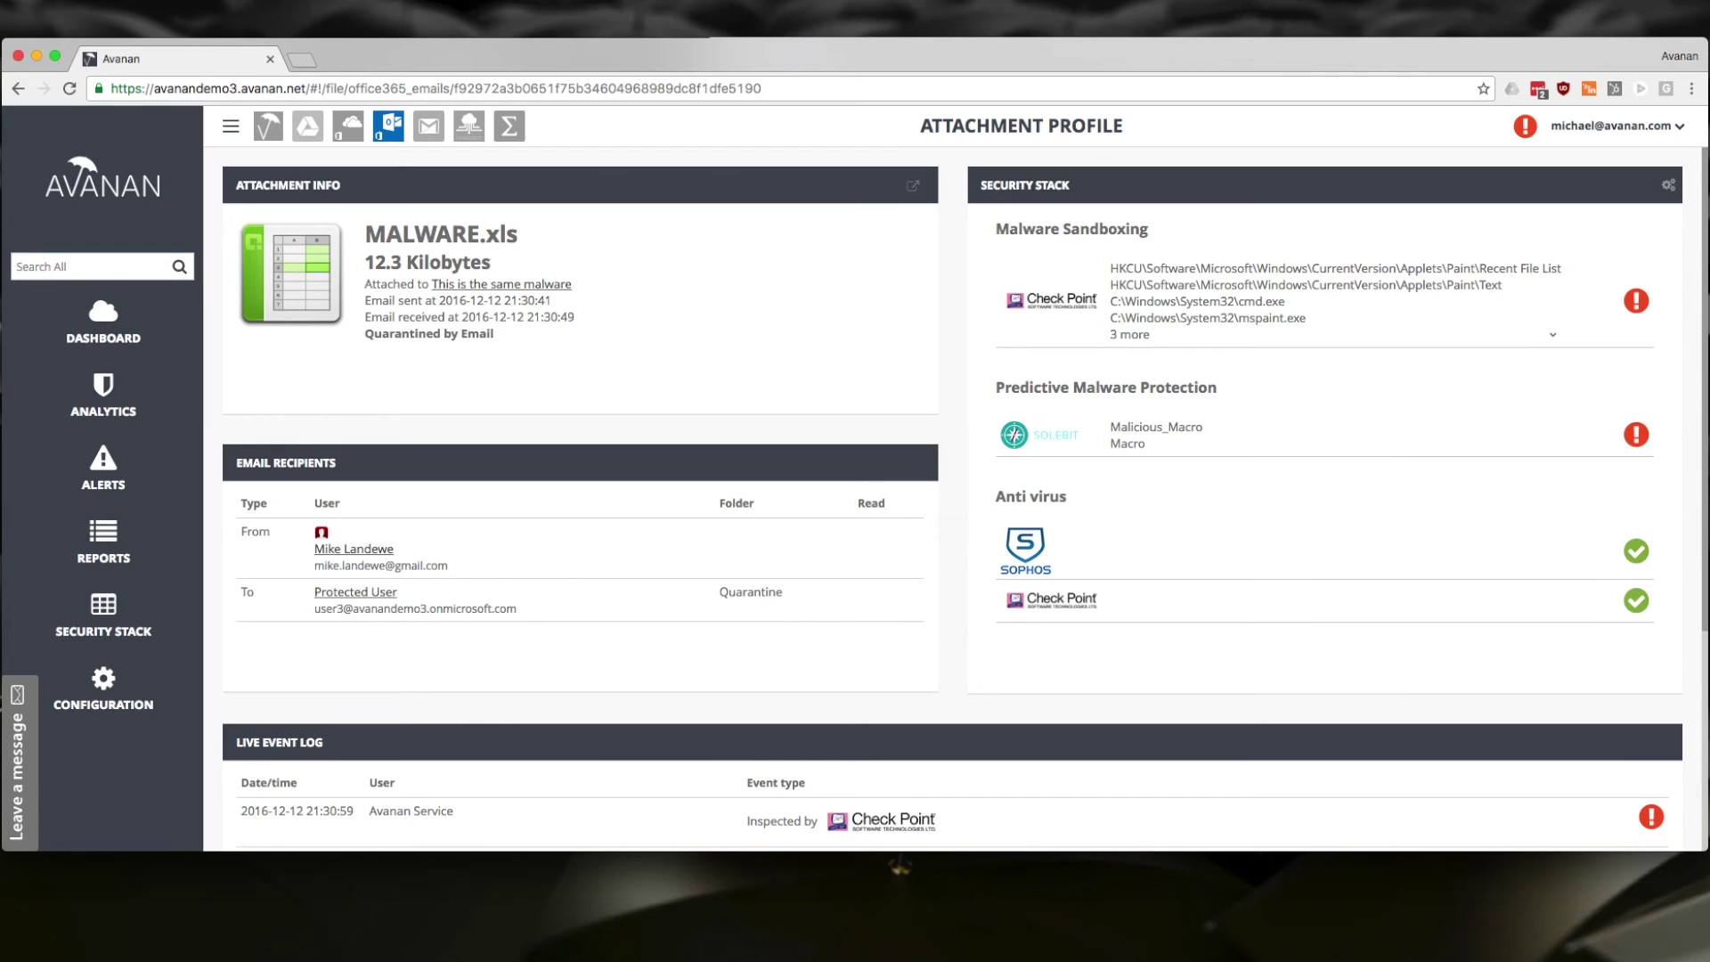
left_click(35, 59)
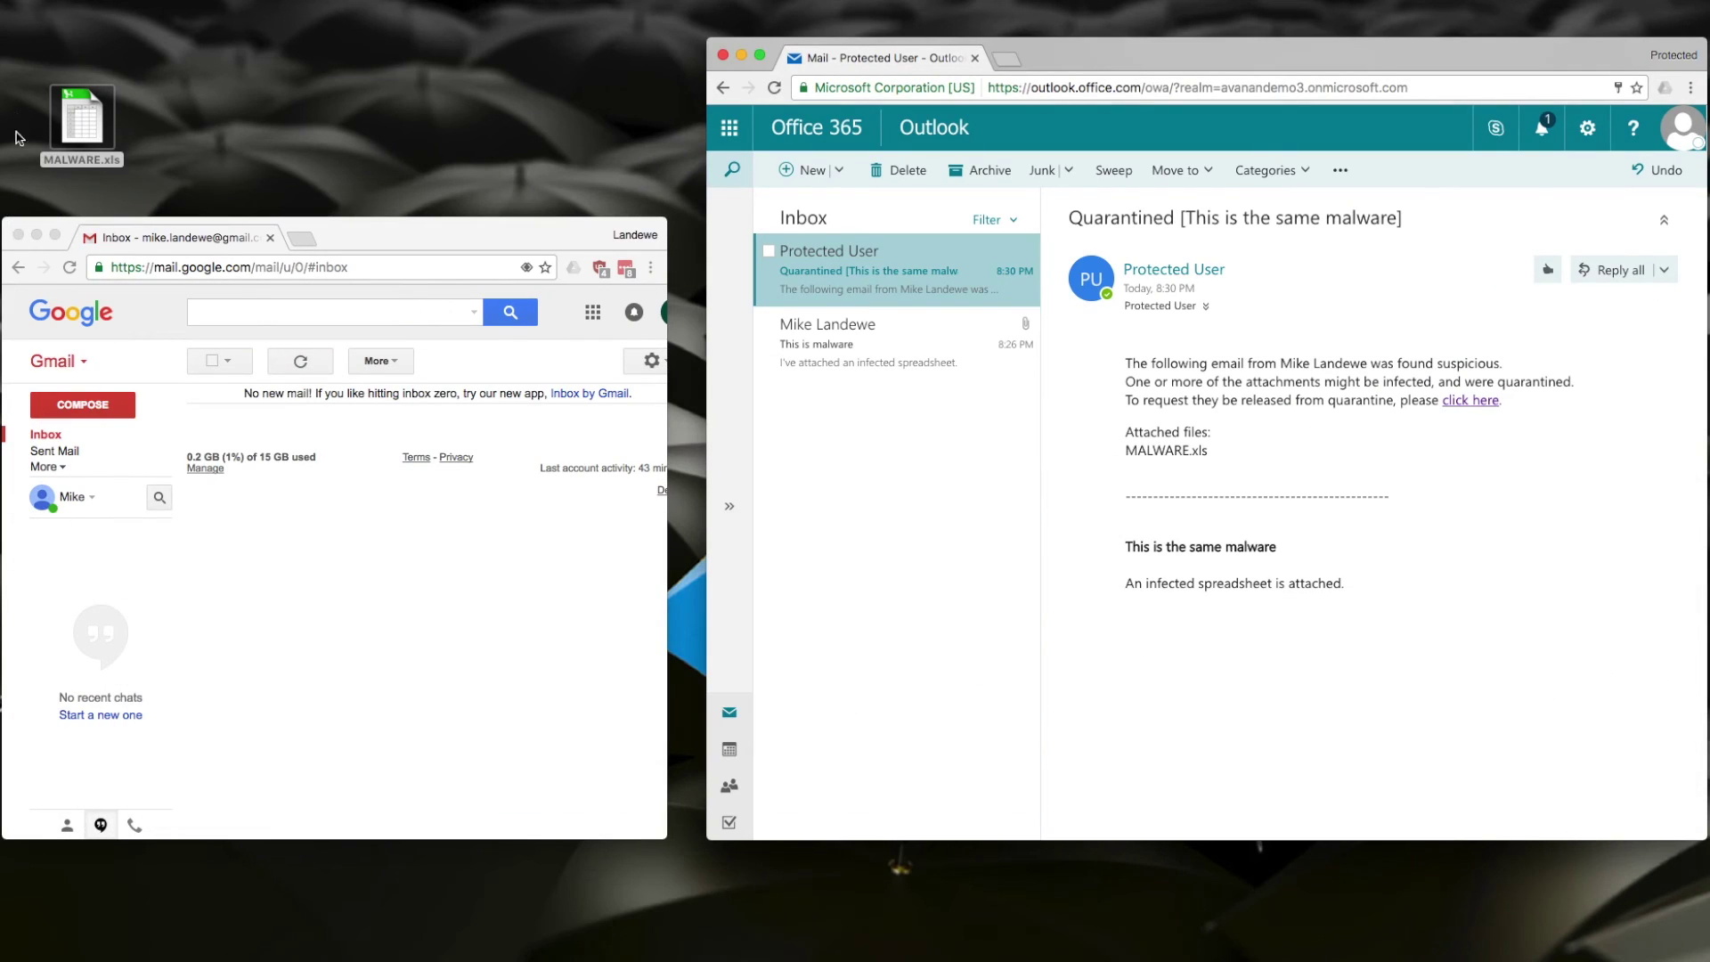
Step: Close the Gmail browser window, leaving Outlook's quarantine notice open
left_click(37, 236)
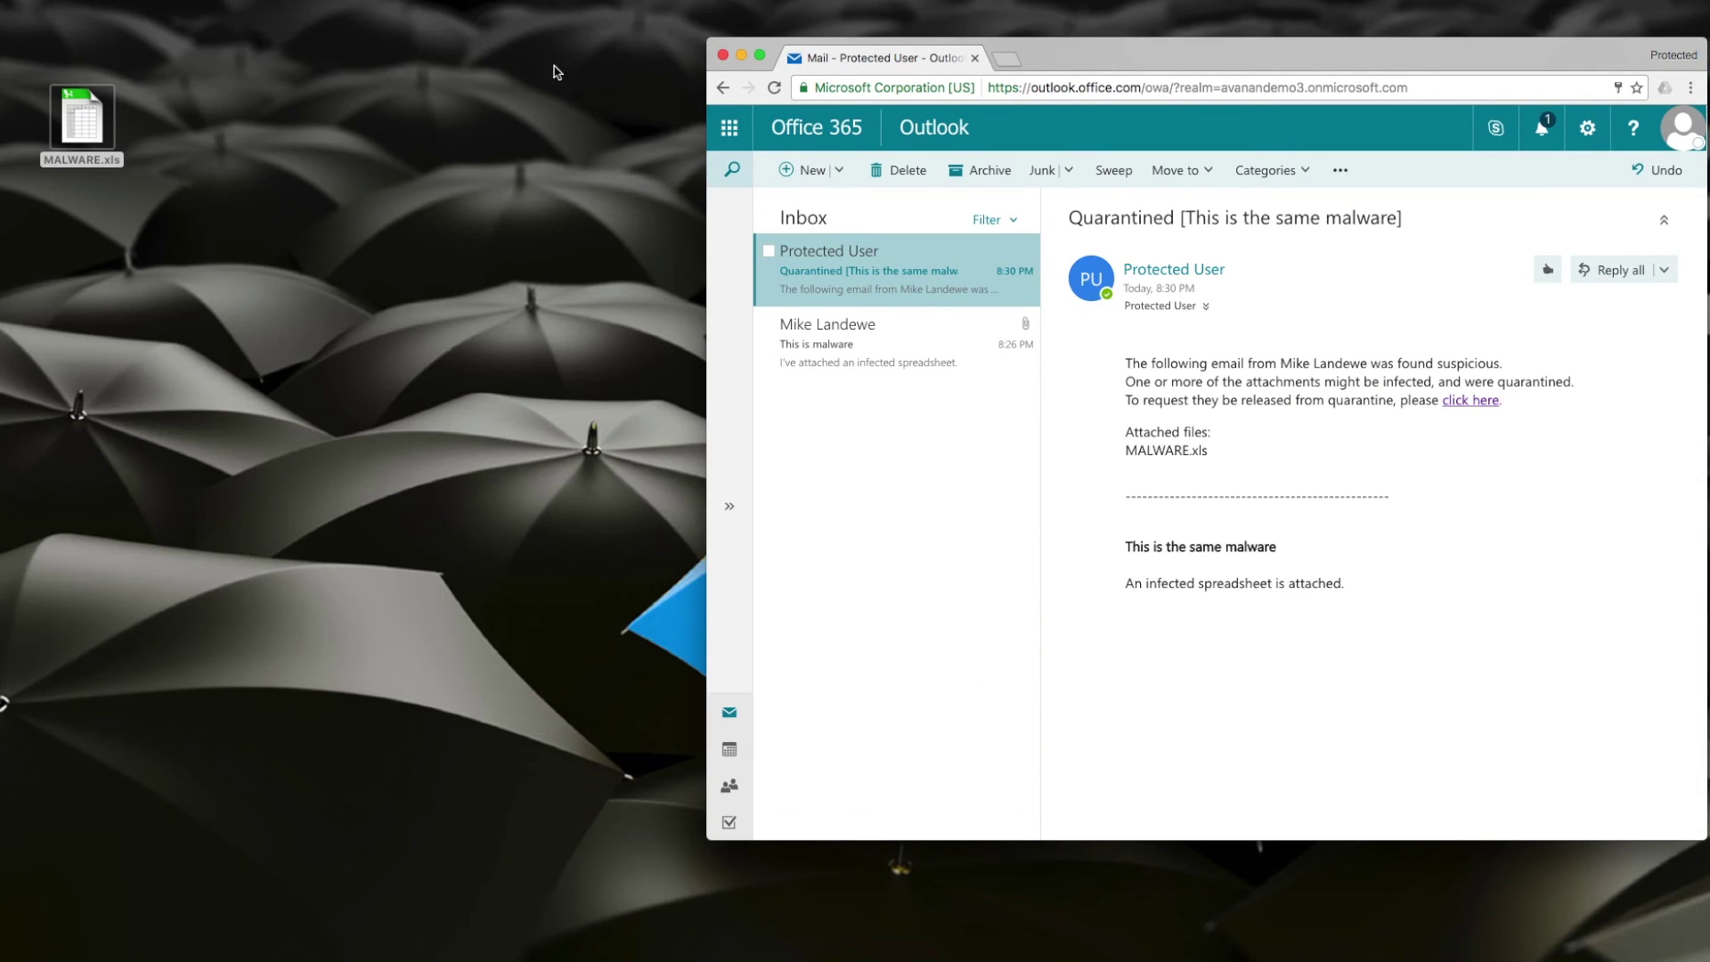